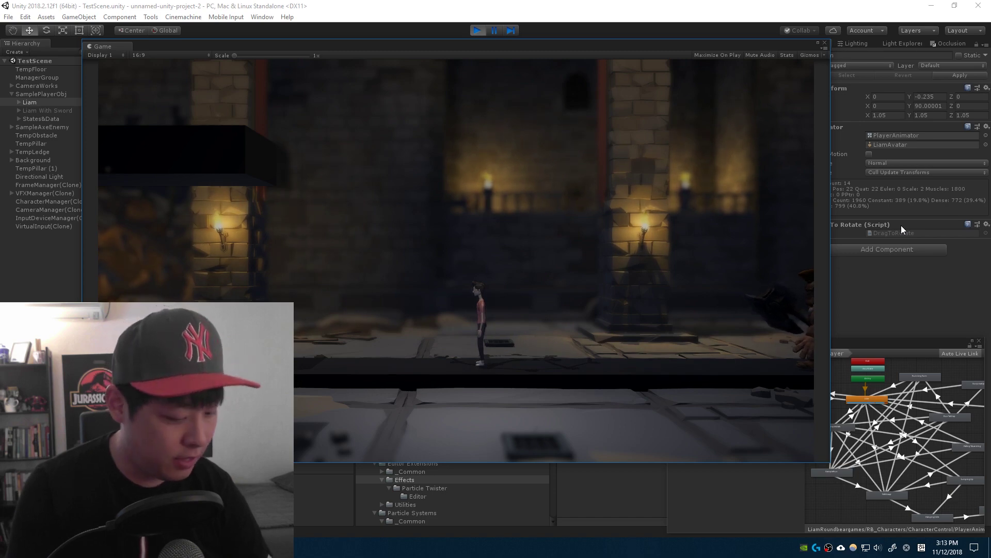
Step: Run the player character toward the axe enemy in the running TestScene game and attack it
{"action": "key", "text": "d"}
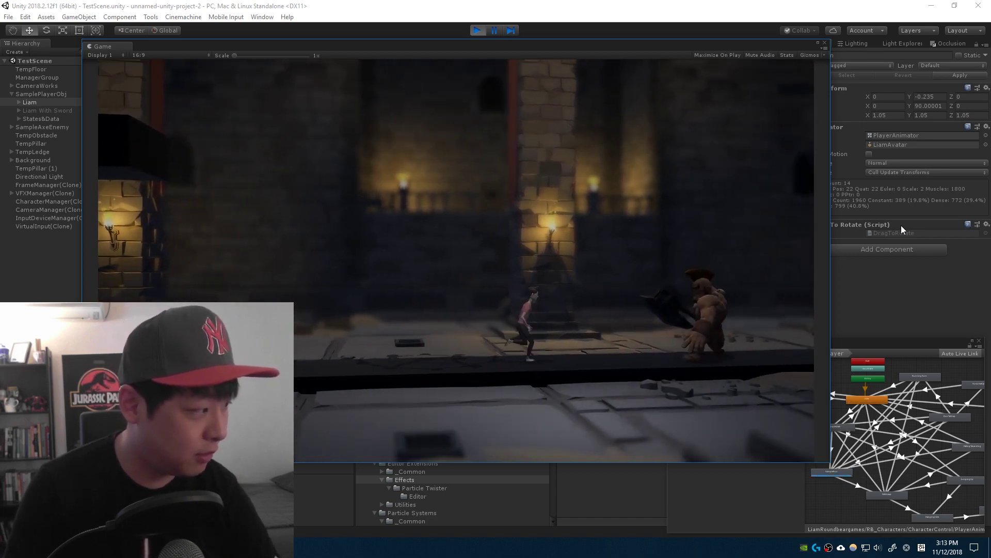
{"action": "key", "text": "Return"}
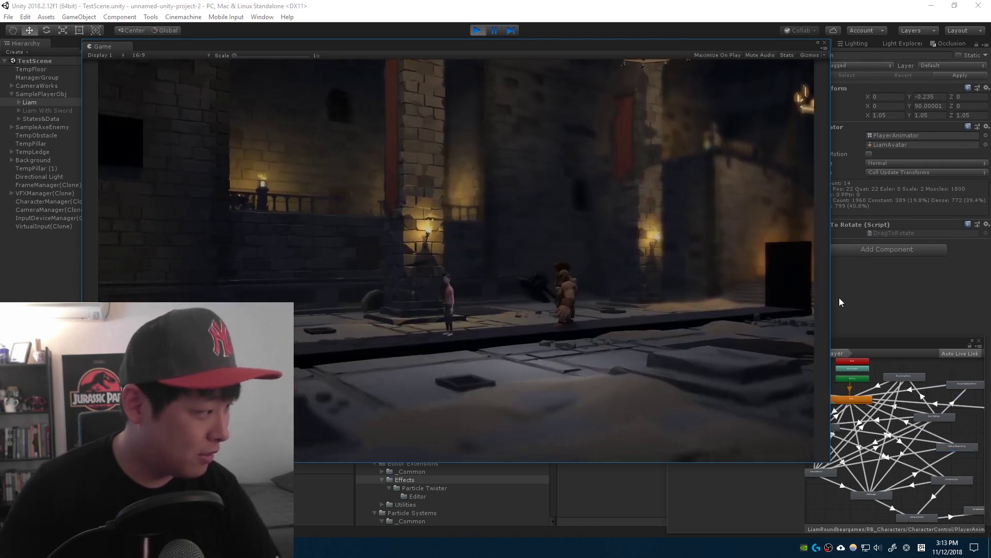
{"action": "key", "text": "d"}
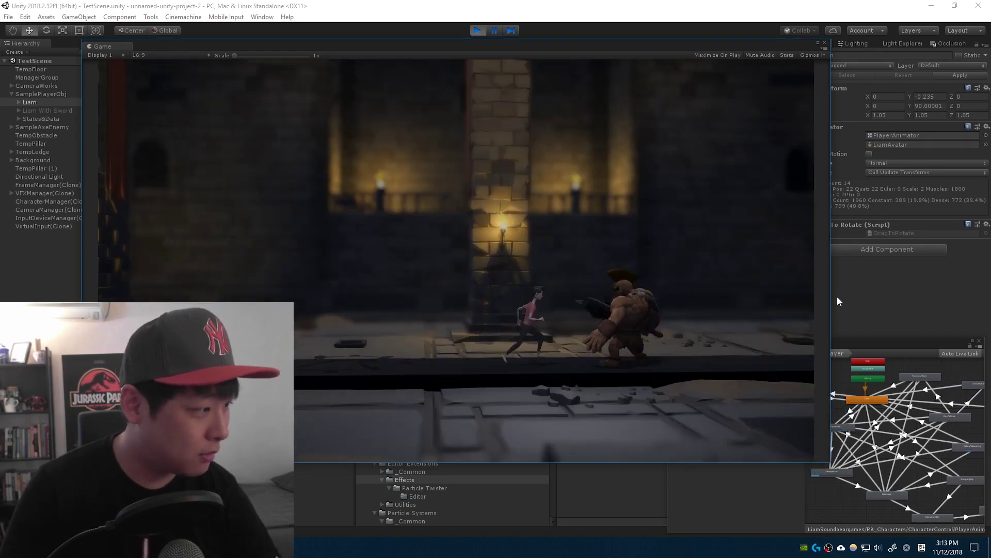
{"action": "key", "text": "Return"}
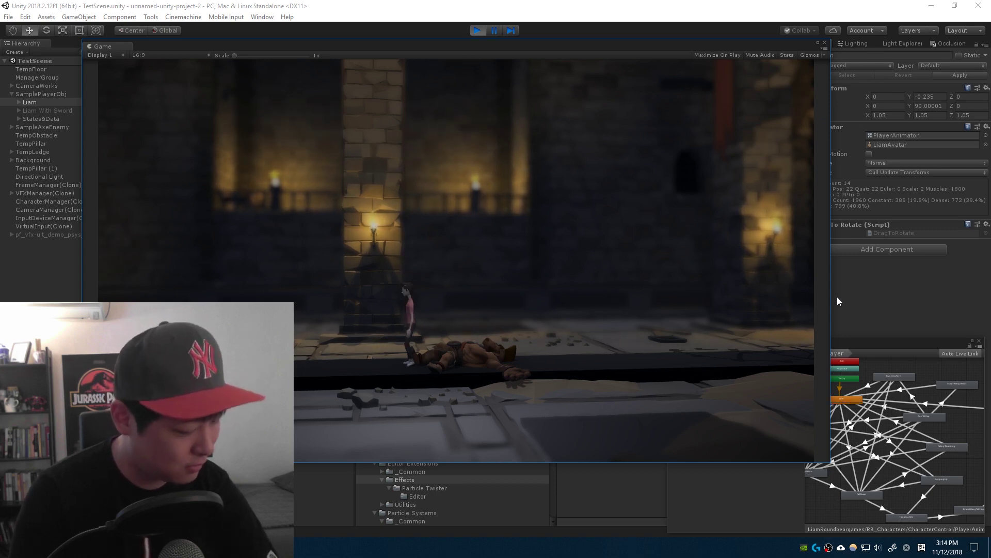
Step: Walk the player character back and forth beside the fallen axe enemy to check its movement and turning
{"action": "key", "text": "a"}
{"action": "key", "text": "a"}
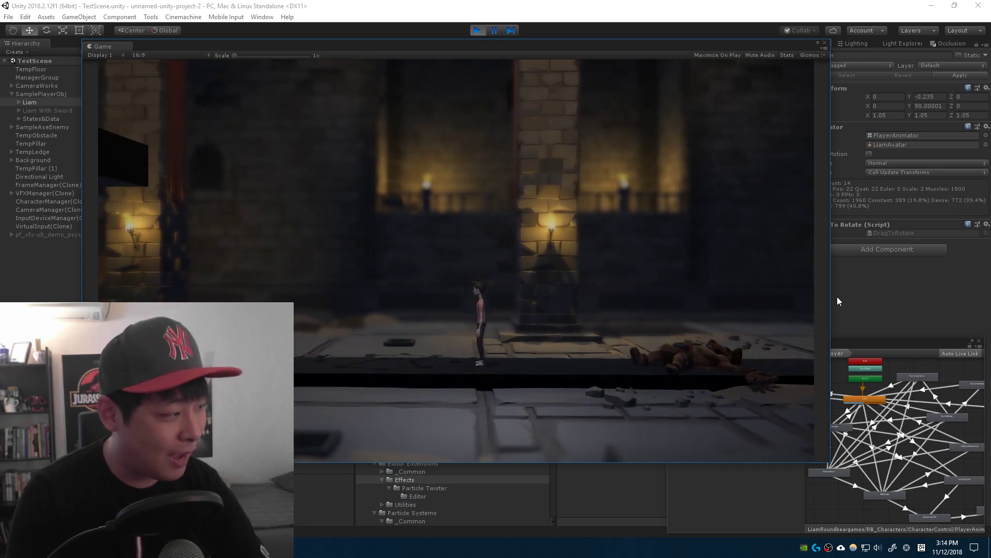
{"action": "key", "text": "Right"}
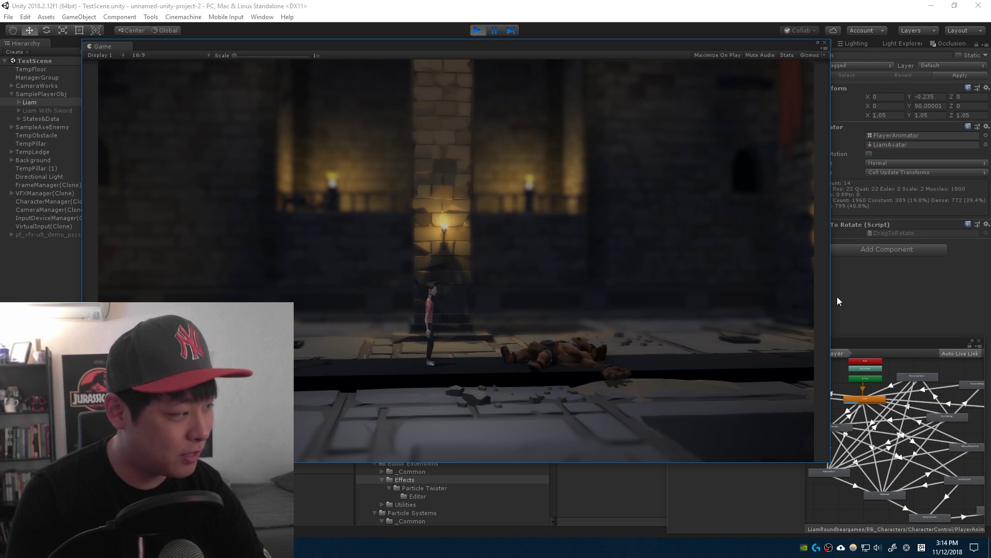
{"action": "key", "text": "a"}
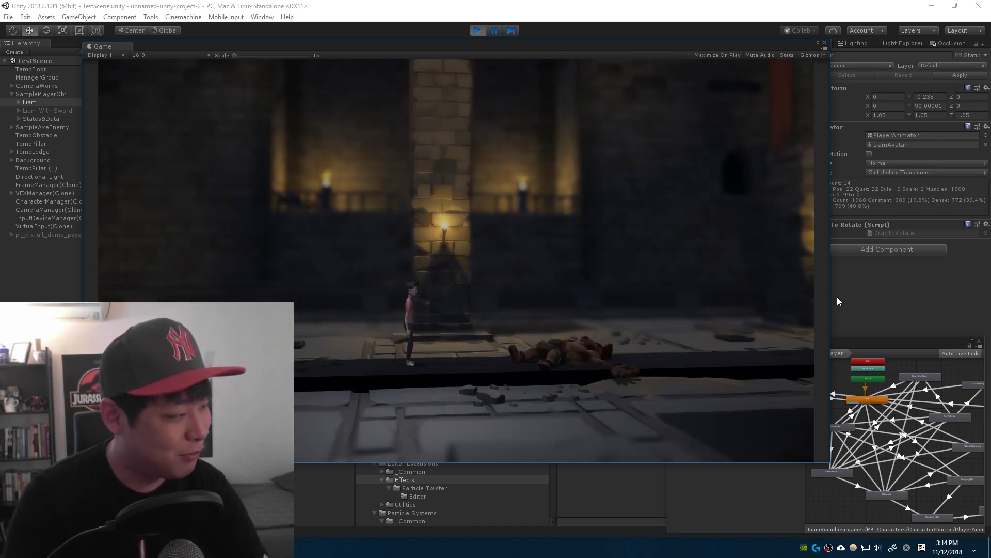
{"action": "key", "text": "a"}
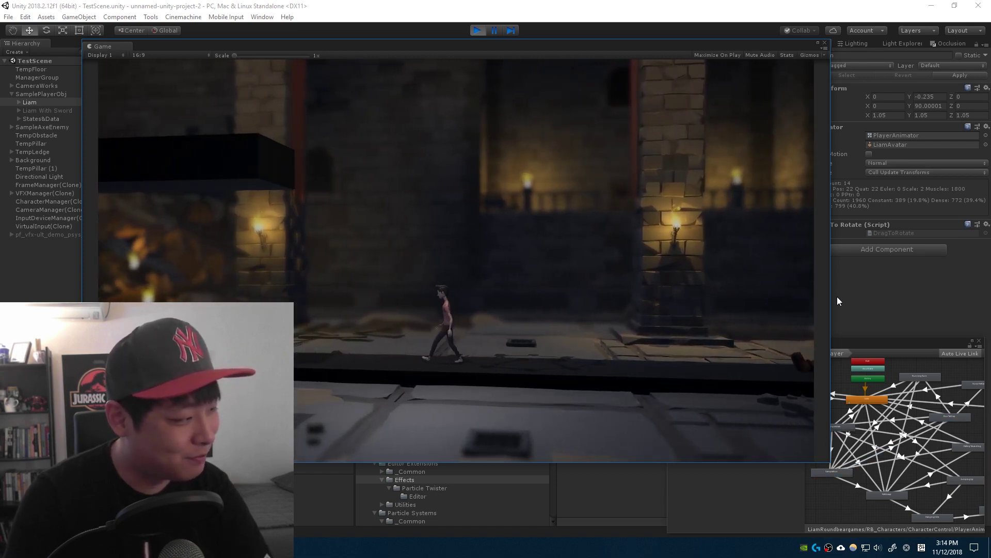
{"action": "key", "text": "Right"}
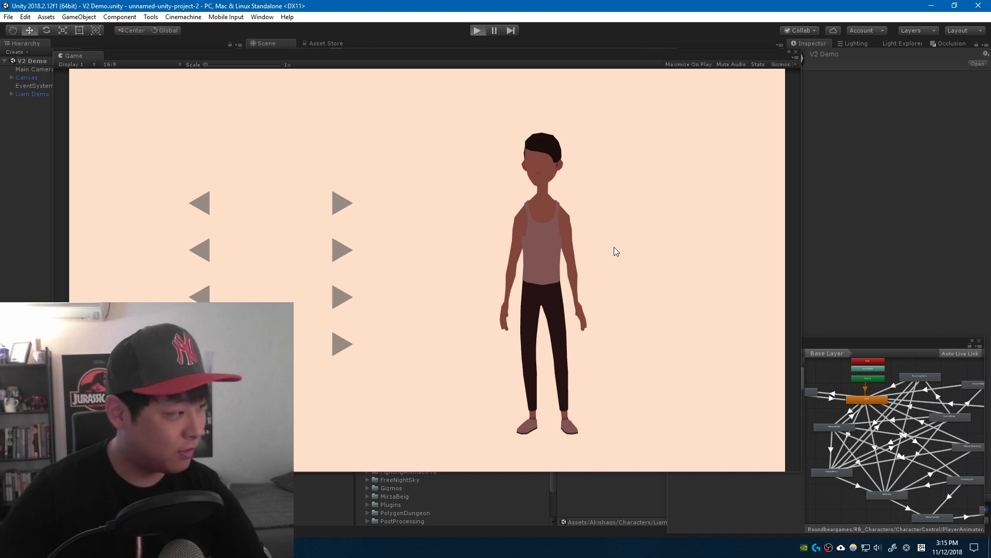
Step: Run the V2 Demo scene in play mode and rotate the Liam character to view it from several angles
{"action": "key", "text": "ctrl+p"}
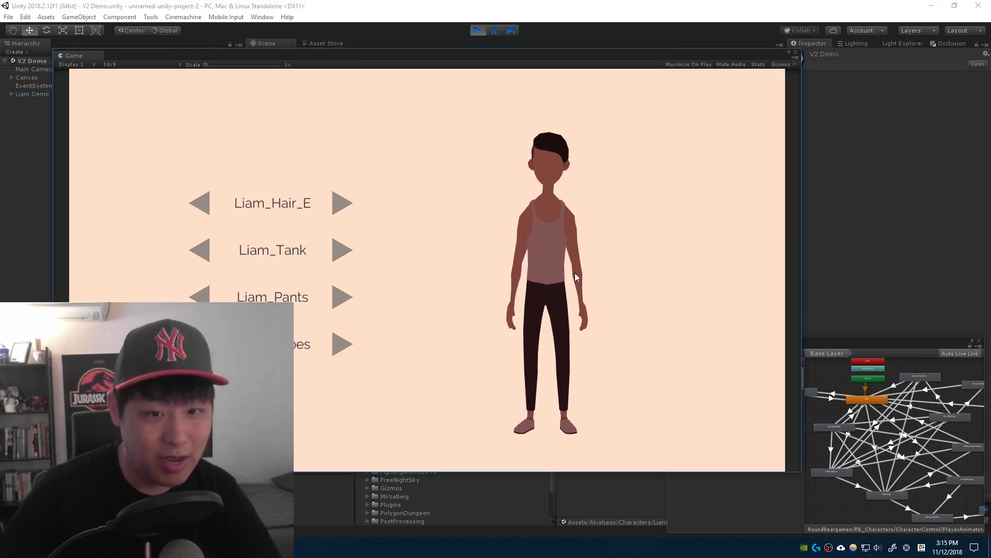
{"action": "left_click_drag", "start_coordinate": [575, 272], "coordinate": [538, 279]}
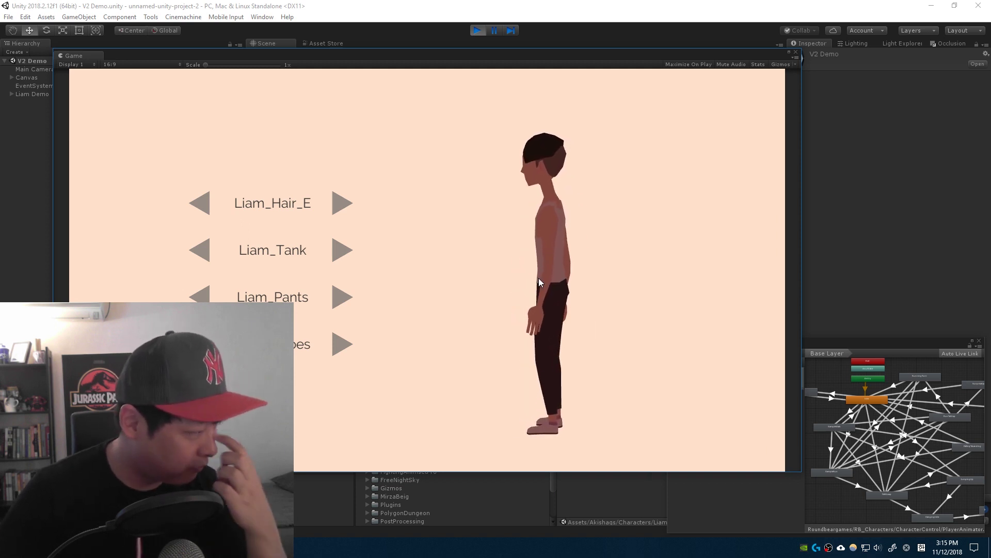
{"action": "left_click_drag", "start_coordinate": [538, 295], "coordinate": [490, 296]}
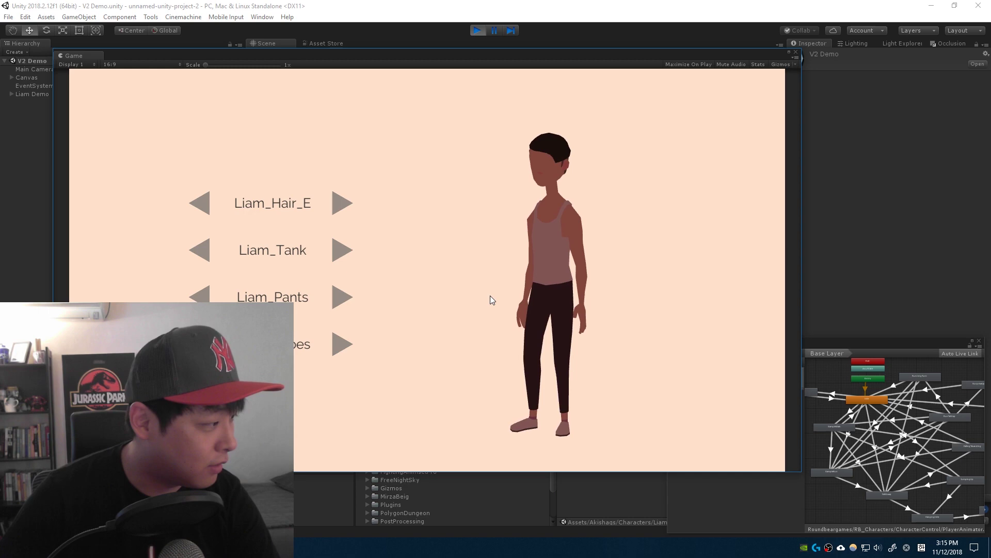
Step: Cycle repeatedly through Liam's hairstyle options in the character customization demo, finishing on Liam_Hair_E
{"action": "left_click", "coordinate": [346, 204]}
{"action": "left_click", "coordinate": [347, 203]}
{"action": "left_click", "coordinate": [346, 202]}
{"action": "left_click", "coordinate": [346, 203]}
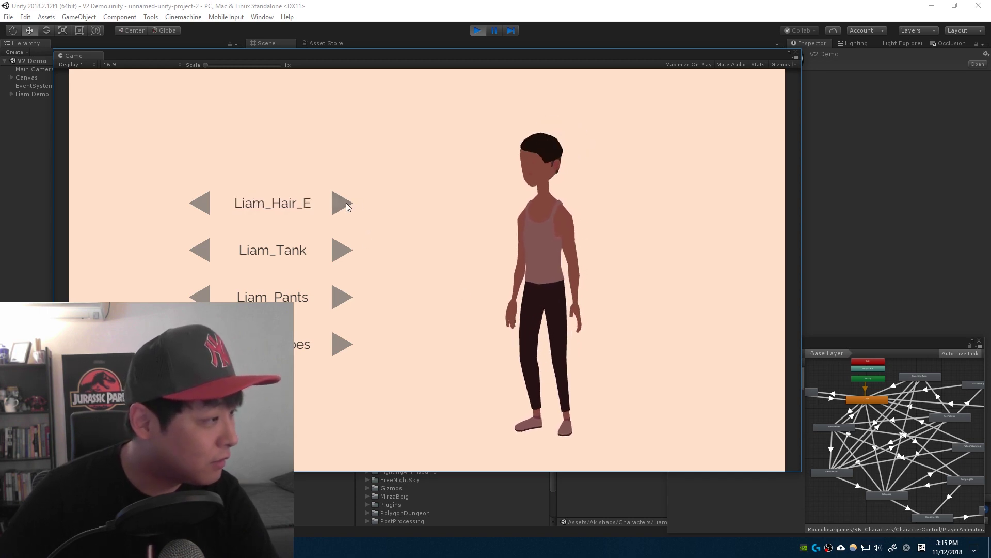
{"action": "double_click", "coordinate": [346, 202]}
{"action": "left_click", "coordinate": [346, 202]}
{"action": "double_click", "coordinate": [346, 202]}
{"action": "left_click", "coordinate": [346, 202]}
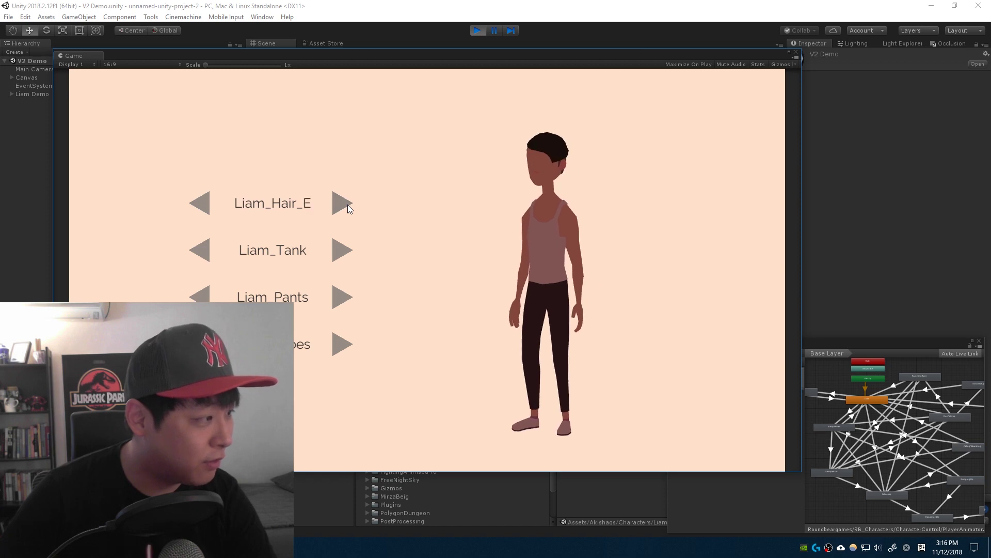
{"action": "left_click", "coordinate": [346, 204]}
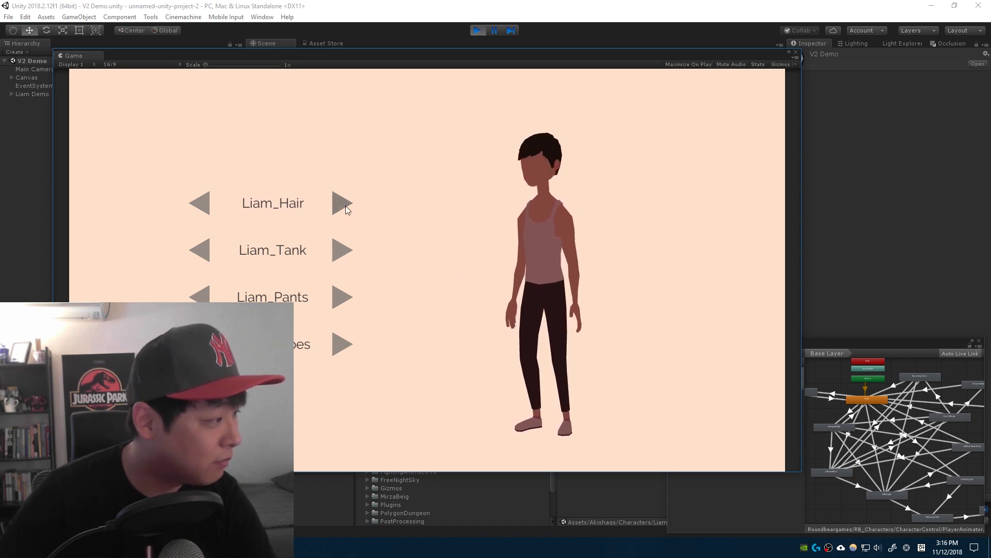
{"action": "left_click", "coordinate": [345, 206]}
{"action": "left_click", "coordinate": [346, 205]}
Step: Cycle Liam's upper-body options to Liam_NoShirt, and preview Liam_NoPants before returning the lower body to Liam_Pants
{"action": "left_click", "coordinate": [342, 255]}
{"action": "left_click", "coordinate": [342, 257]}
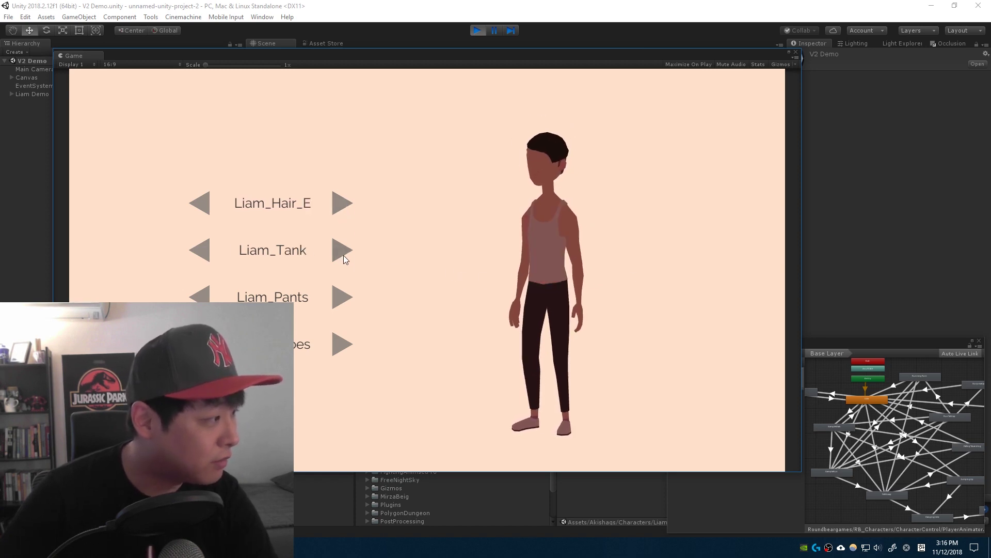
{"action": "double_click", "coordinate": [343, 255]}
{"action": "left_click", "coordinate": [346, 254]}
{"action": "left_click", "coordinate": [346, 256]}
{"action": "left_click", "coordinate": [346, 256]}
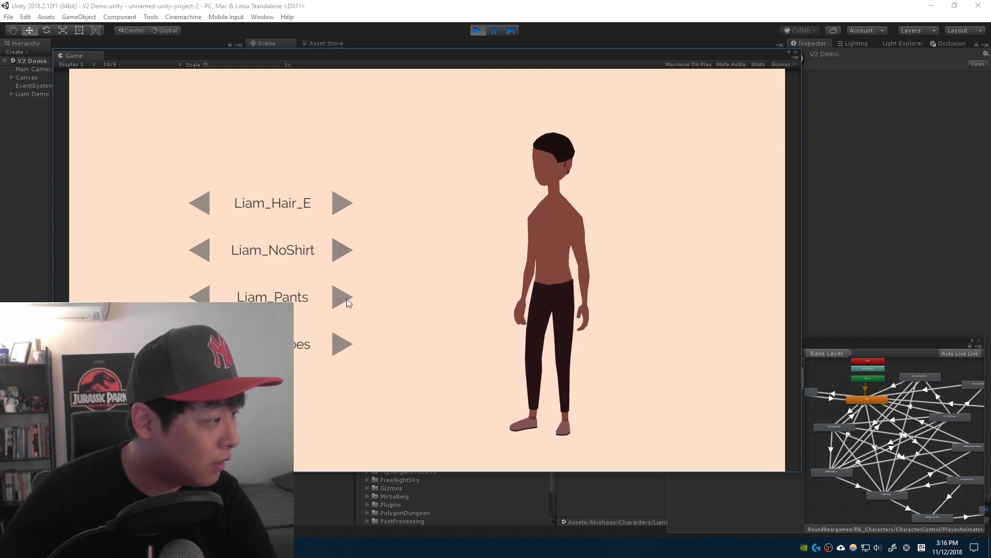
{"action": "double_click", "coordinate": [346, 299]}
{"action": "left_click", "coordinate": [346, 300]}
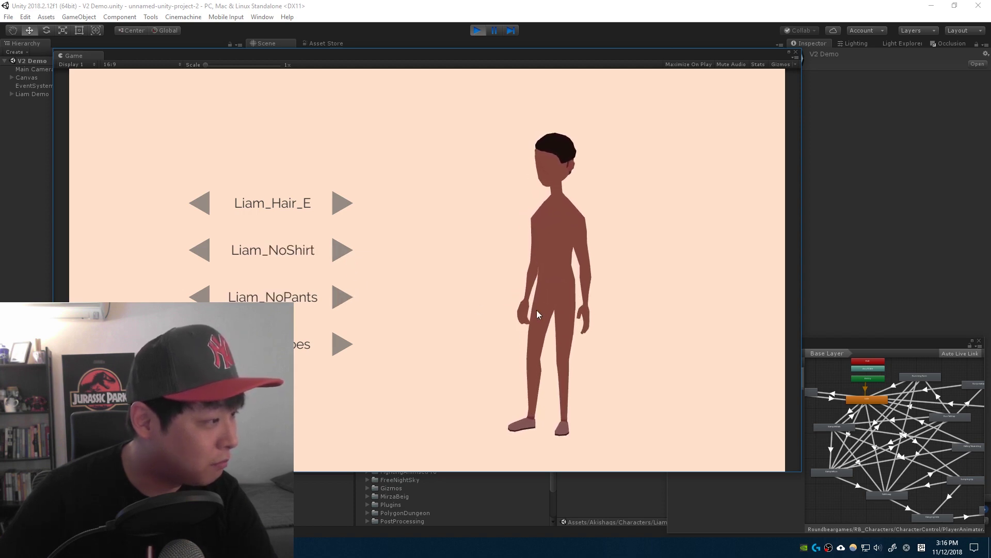
{"action": "left_click", "coordinate": [346, 300]}
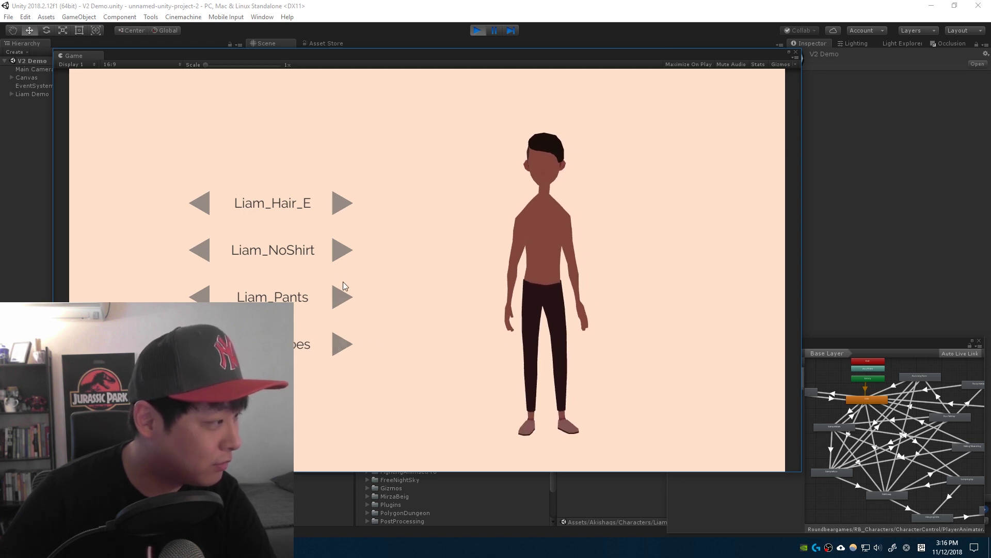
Step: Preview more of Liam's upper-body options in both directions and cycle through further hairstyles
{"action": "left_click", "coordinate": [338, 256]}
{"action": "left_click", "coordinate": [336, 256]}
{"action": "left_click", "coordinate": [334, 252]}
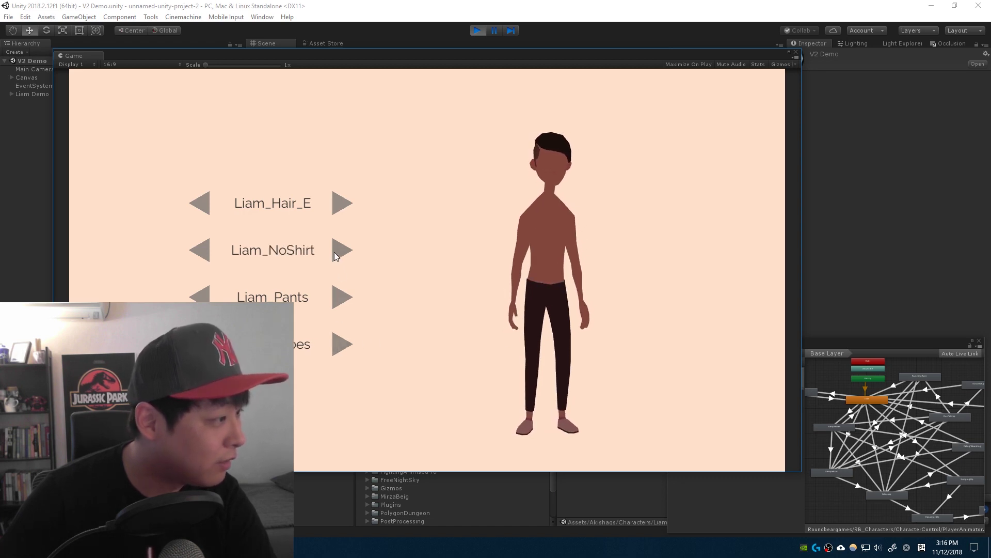
{"action": "left_click", "coordinate": [199, 250]}
{"action": "left_click", "coordinate": [341, 204]}
{"action": "left_click", "coordinate": [342, 203]}
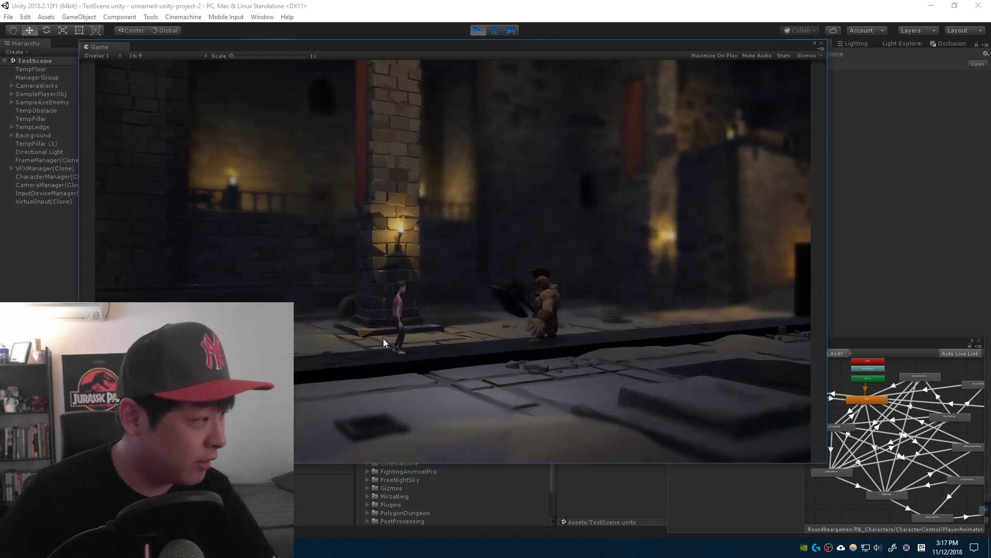
Step: Select SamplePlayerObj in the TestScene hierarchy and expand it together with its Liam child object
{"action": "left_click", "coordinate": [38, 96]}
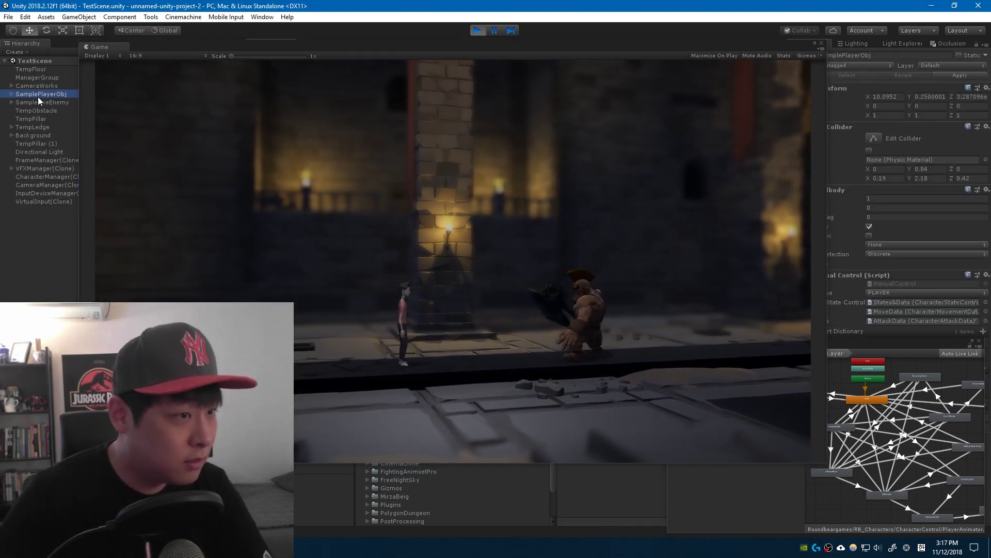
{"action": "key", "text": "Right"}
{"action": "key", "text": "Down"}
{"action": "key", "text": "Down"}
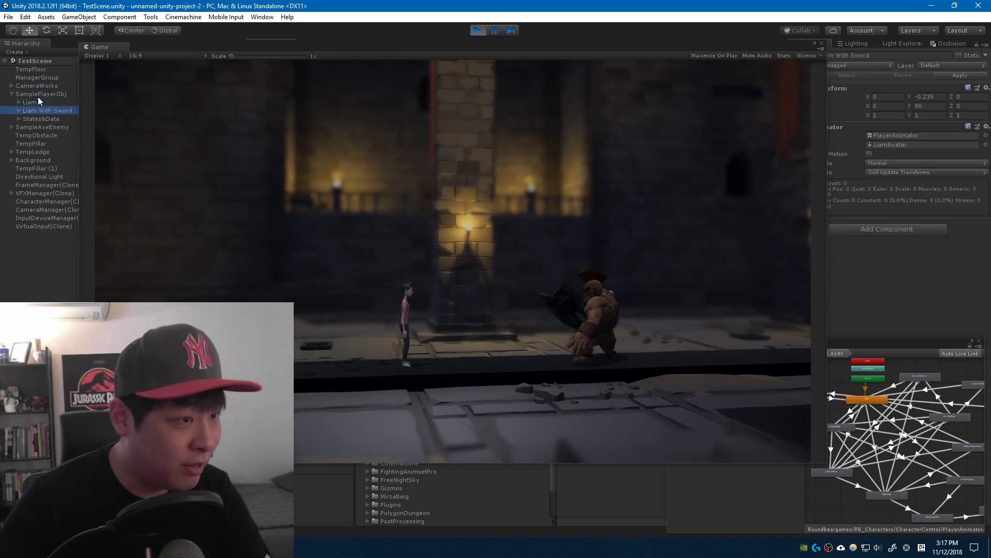
{"action": "key", "text": "Up"}
{"action": "key", "text": "Right"}
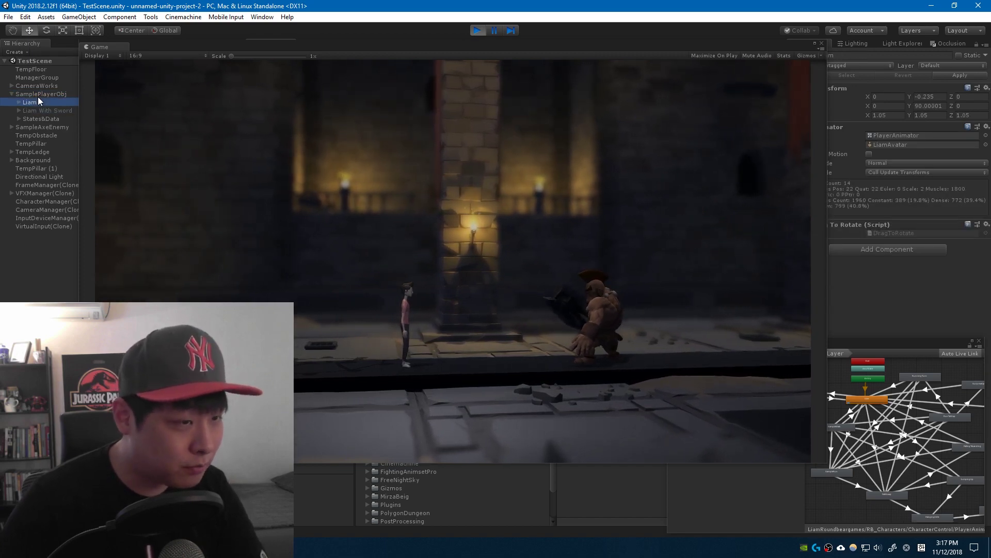
Step: Expand the nested Liam object and its _Head group in the hierarchy to list the interchangeable hair meshes
{"action": "key", "text": "Down"}
{"action": "key", "text": "Down"}
{"action": "key", "text": "Up"}
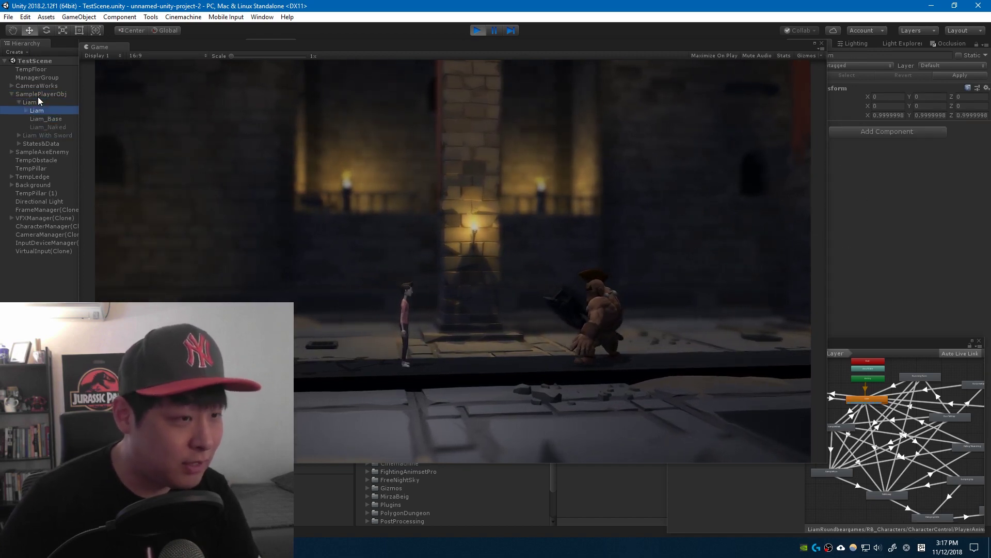
{"action": "key", "text": "Right"}
{"action": "key", "text": "Down"}
{"action": "key", "text": "Right"}
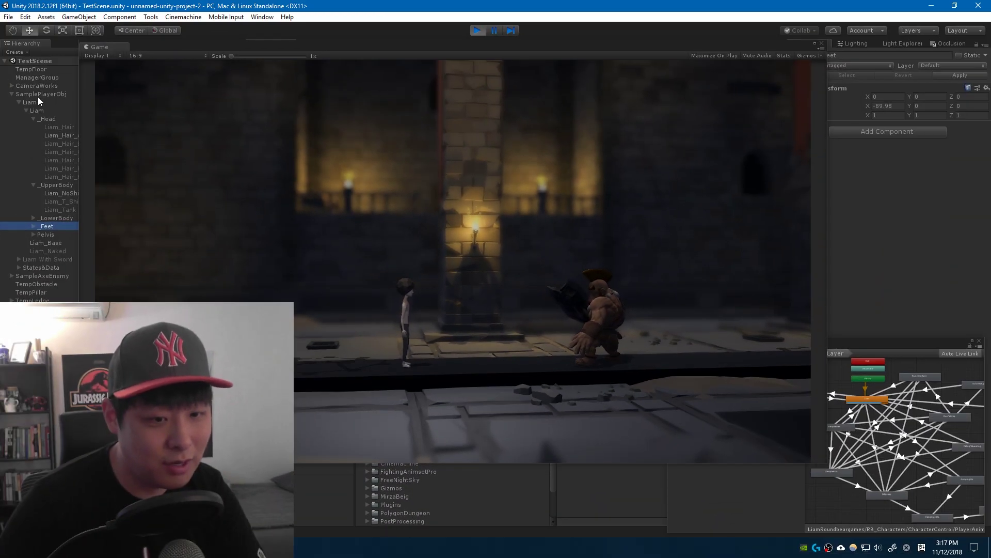
Step: Move the player character left and right in the running game to check how its customized look animates
{"action": "key", "text": "a"}
{"action": "key", "text": "d"}
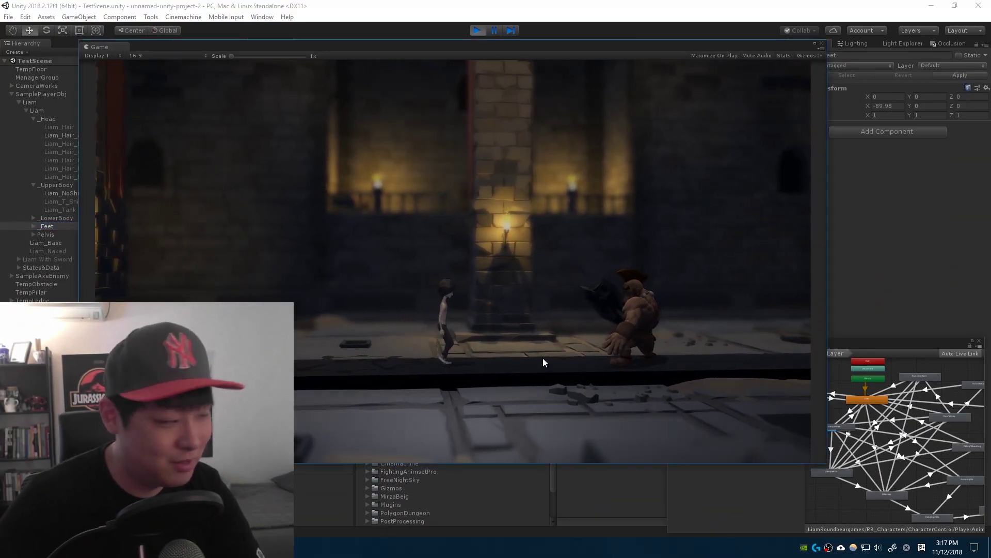
{"action": "key", "text": "a"}
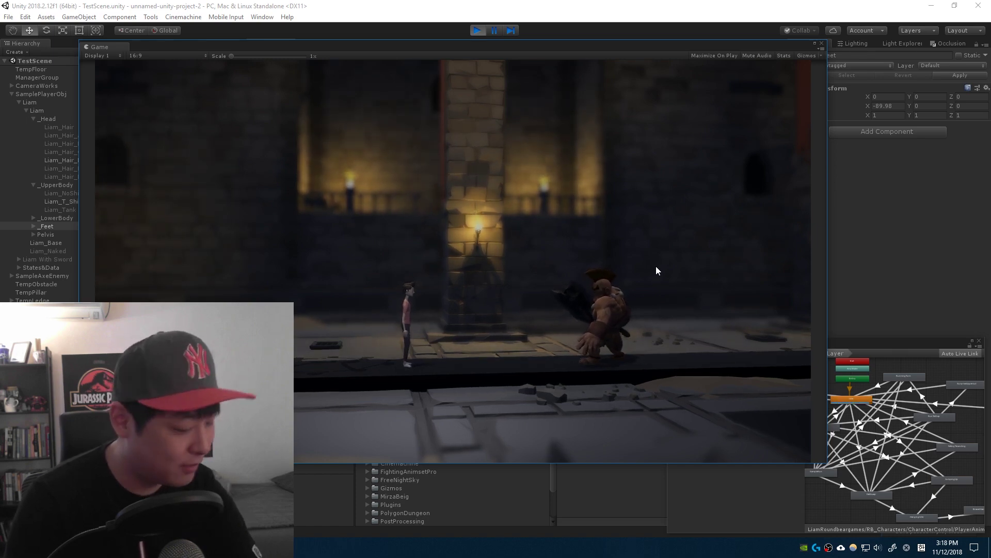
{"action": "key", "text": "a"}
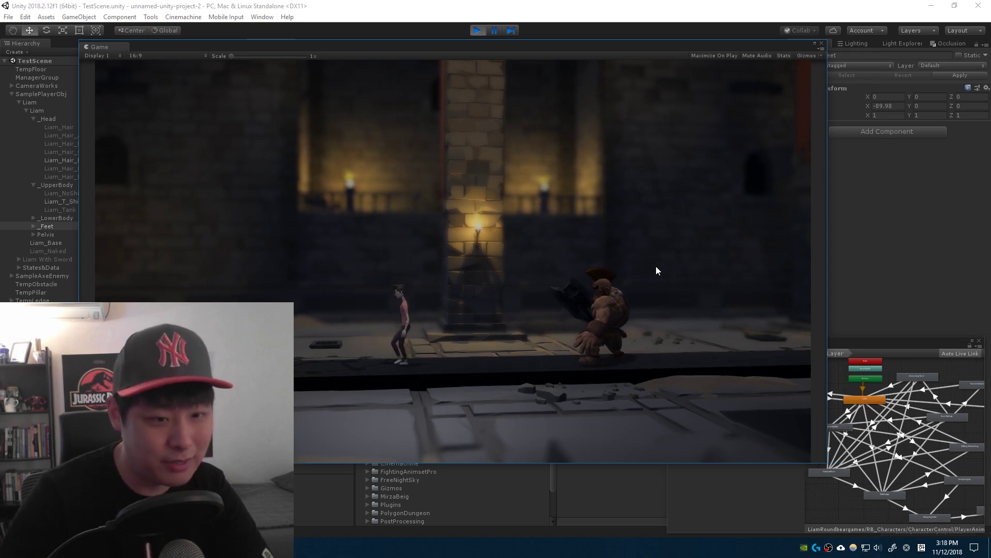
{"action": "key", "text": "d"}
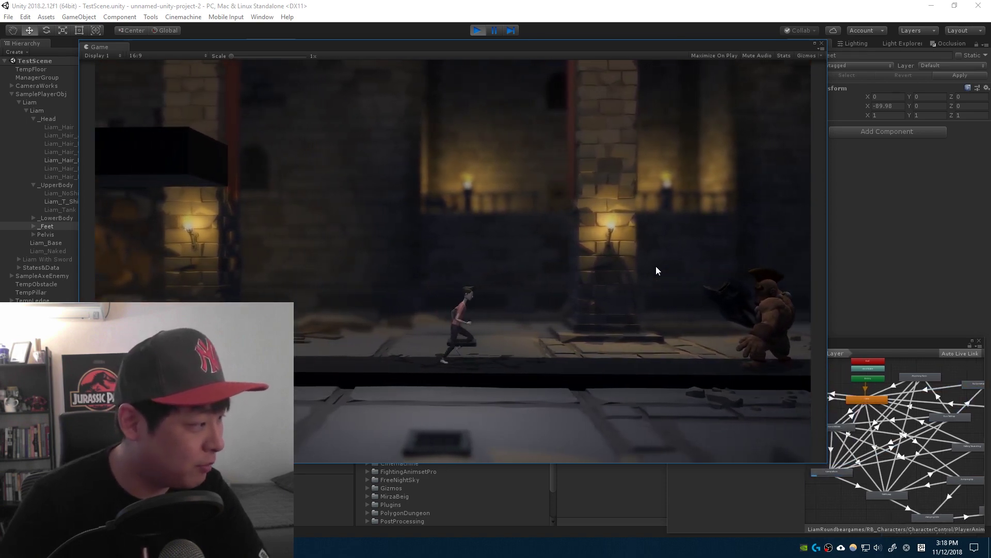
{"action": "key", "text": "a"}
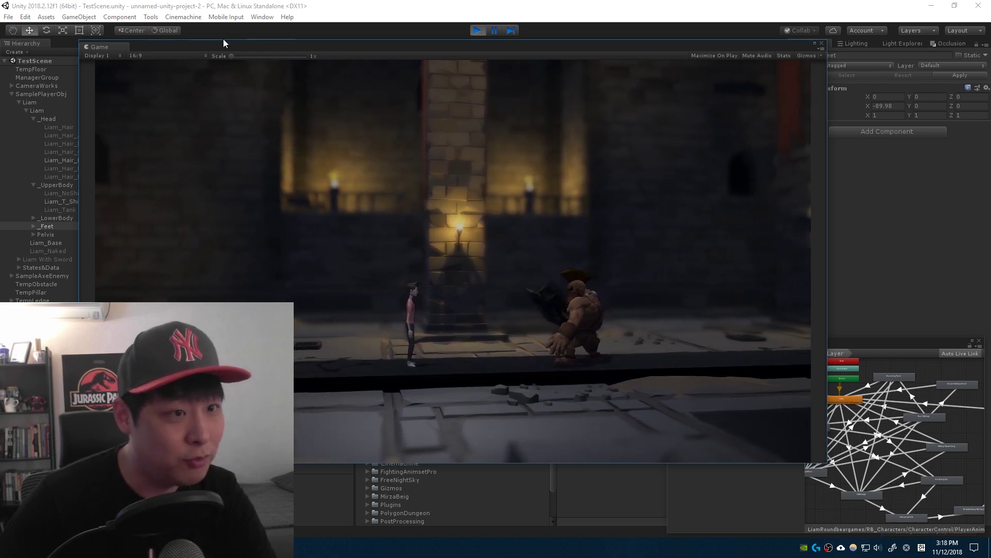
Step: Shift the Game window to uncover more of the hierarchy, and run the character away from the enemy and back
{"action": "left_click_drag", "start_coordinate": [225, 47], "coordinate": [230, 44]}
{"action": "key", "text": "a"}
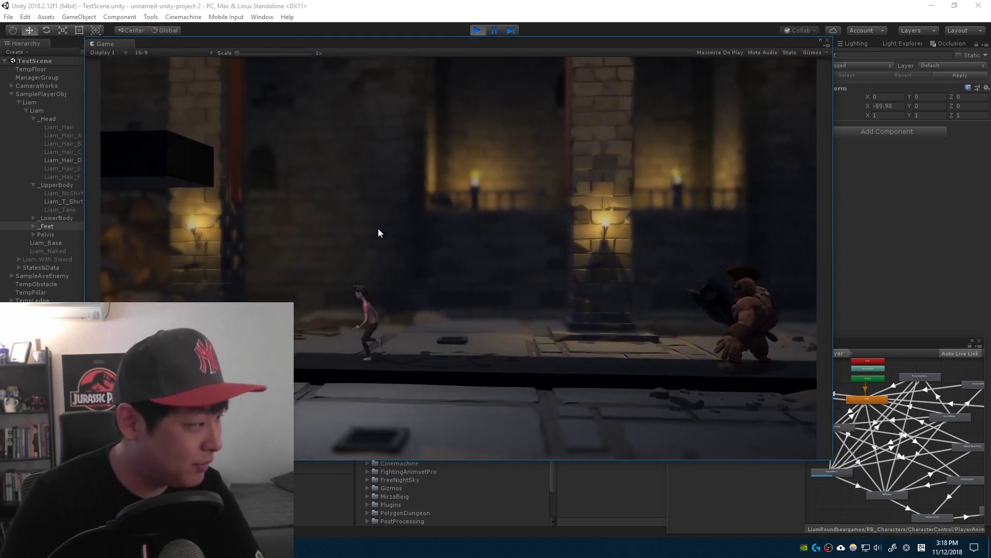
{"action": "key", "text": "a"}
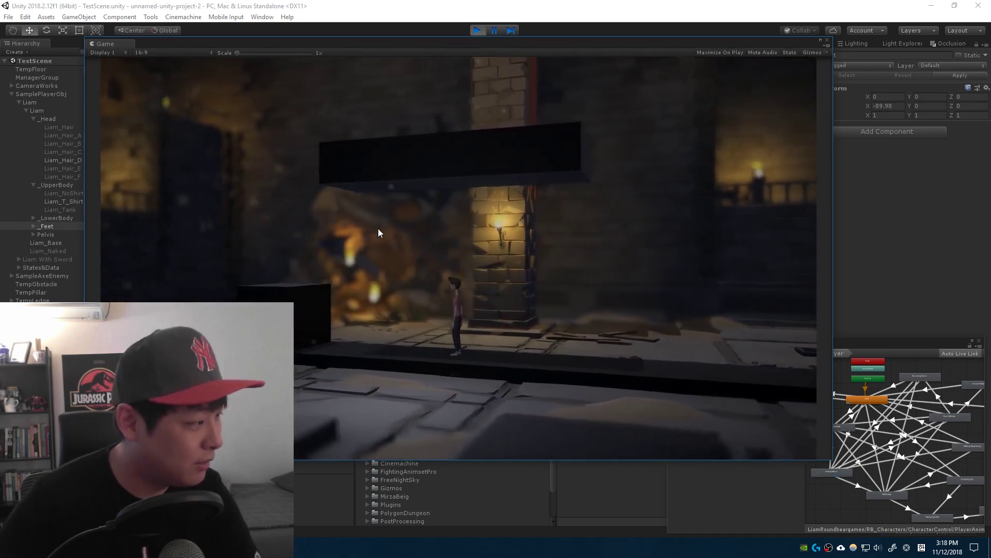
{"action": "key", "text": "d"}
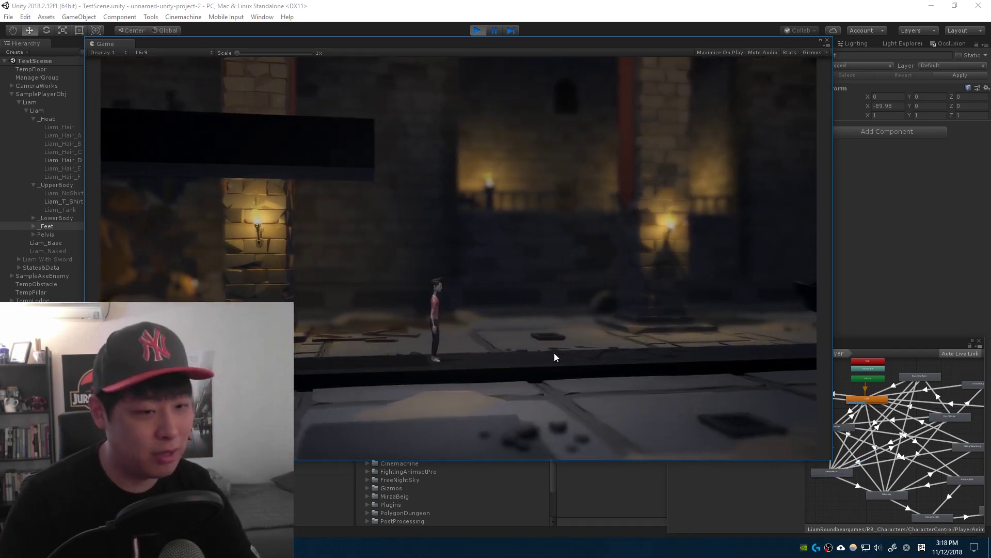
{"action": "key", "text": "d"}
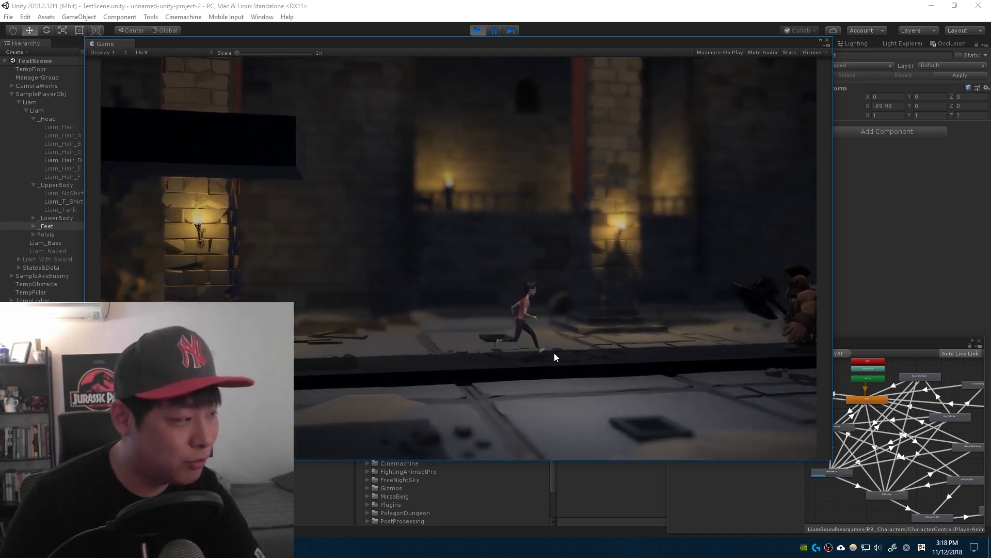
Step: Move the Game window clear of the hierarchy, expand CameraWorks, and inspect its GameCam and CM vcam1 cameras
{"action": "key", "text": "a"}
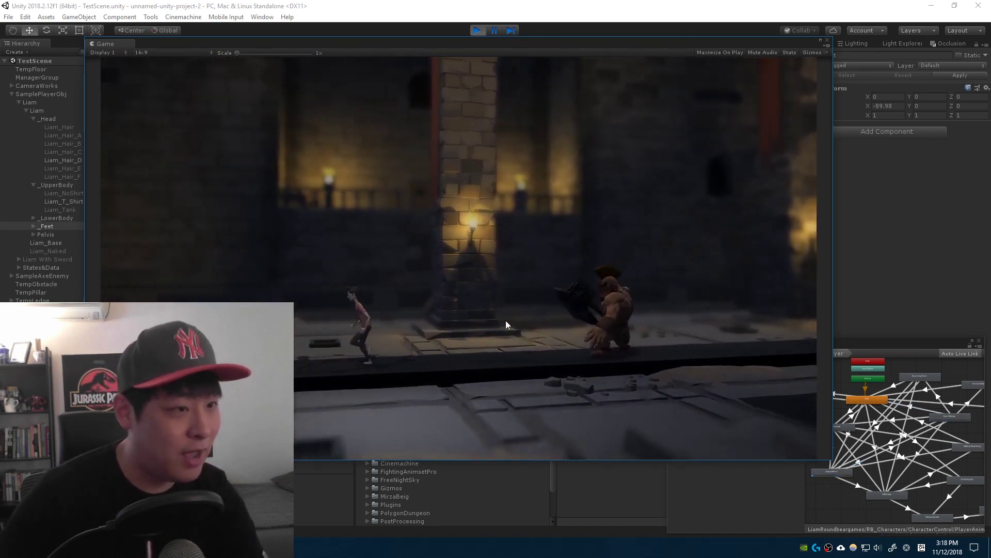
{"action": "left_click_drag", "start_coordinate": [187, 42], "coordinate": [140, 297]}
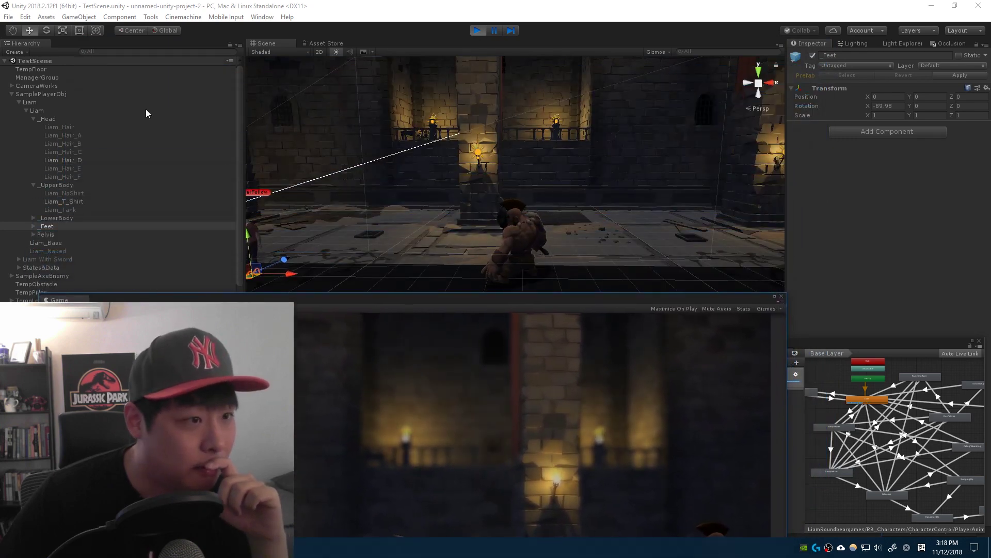
{"action": "left_click", "coordinate": [89, 93]}
{"action": "left_click", "coordinate": [84, 86]}
{"action": "left_click", "coordinate": [12, 86]}
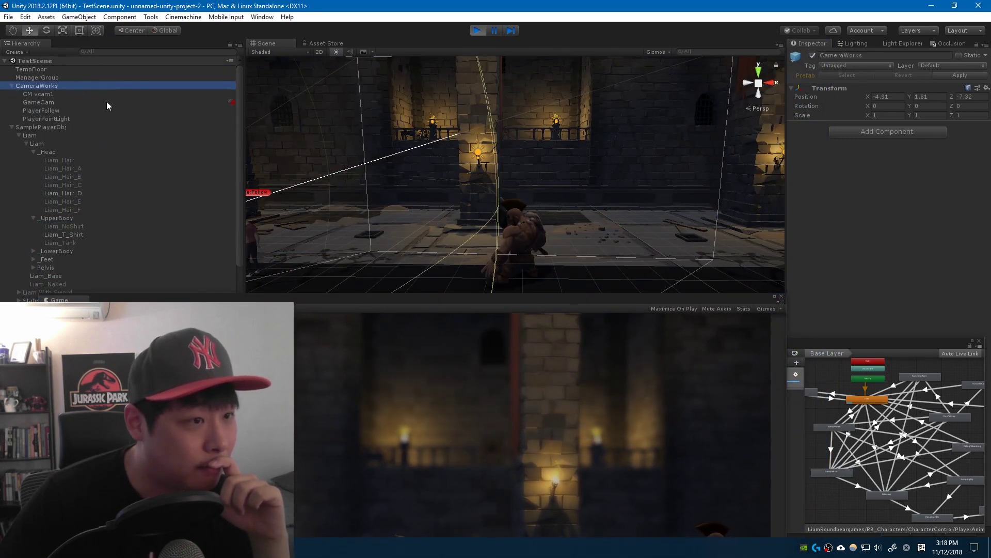
{"action": "left_click", "coordinate": [105, 102]}
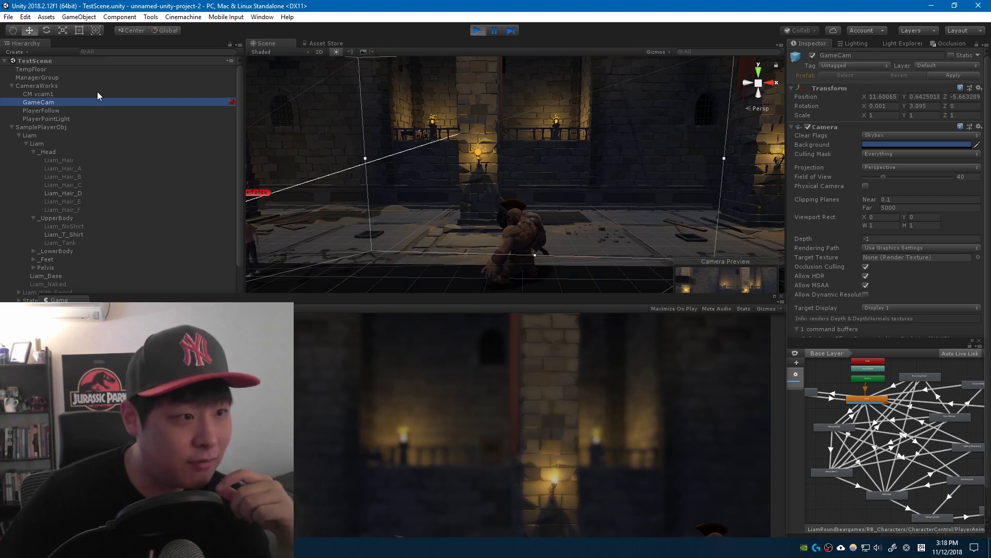
{"action": "left_click", "coordinate": [97, 93]}
Step: Bring the Game window back into full view and run the character both ways to examine how CM vcam1 follows it
{"action": "left_click_drag", "start_coordinate": [365, 292], "coordinate": [372, 59]}
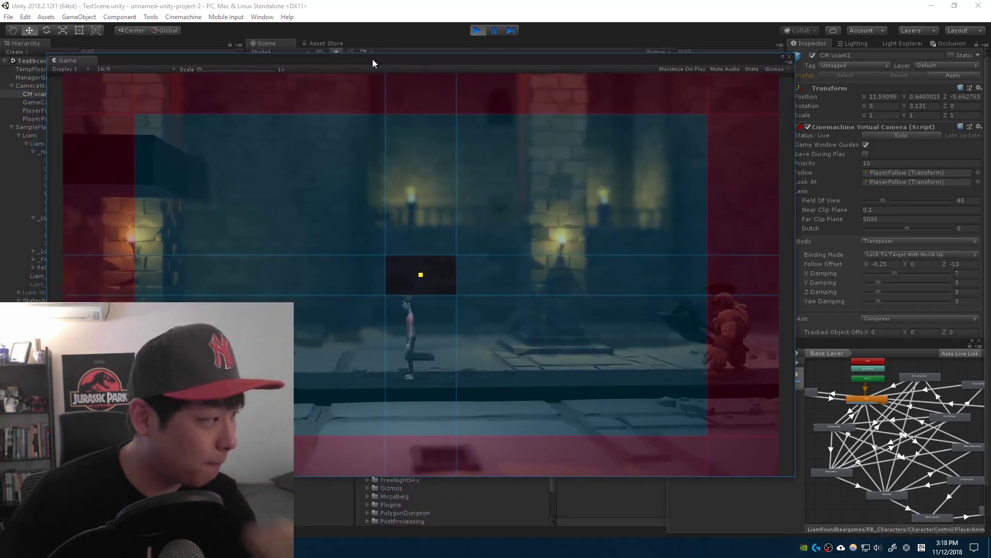
{"action": "key", "text": "a"}
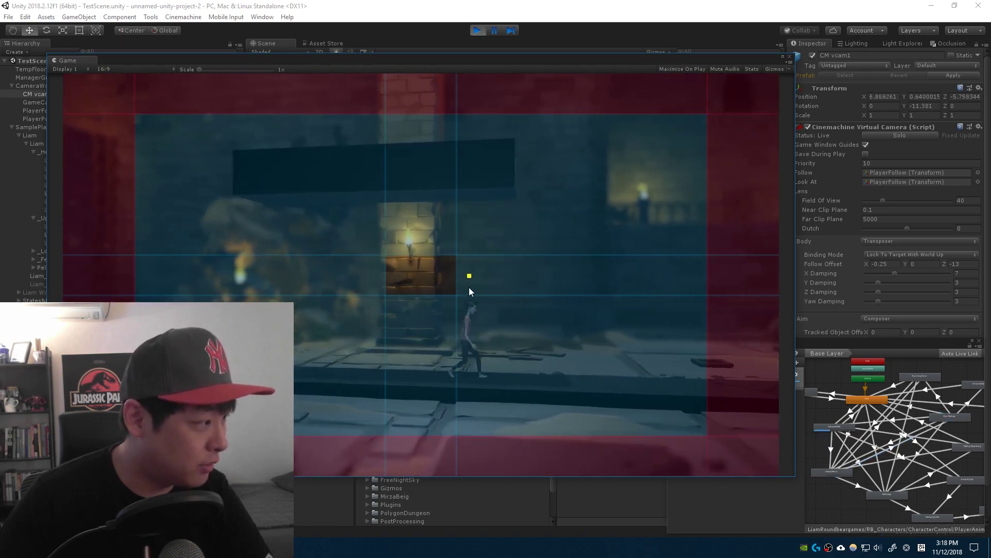
{"action": "key", "text": "d"}
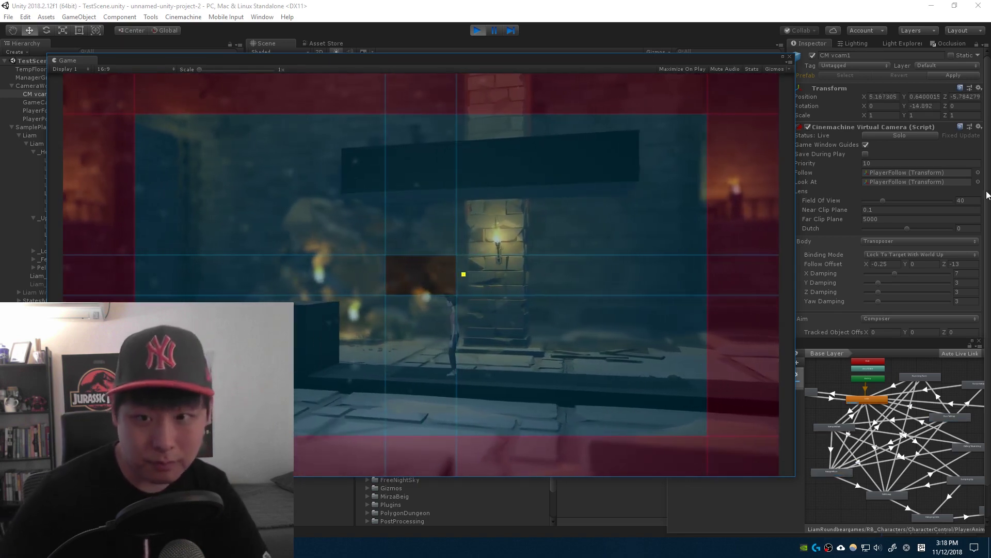
{"action": "scroll", "coordinate": [978, 191], "scroll_direction": "down", "scroll_amount": 2}
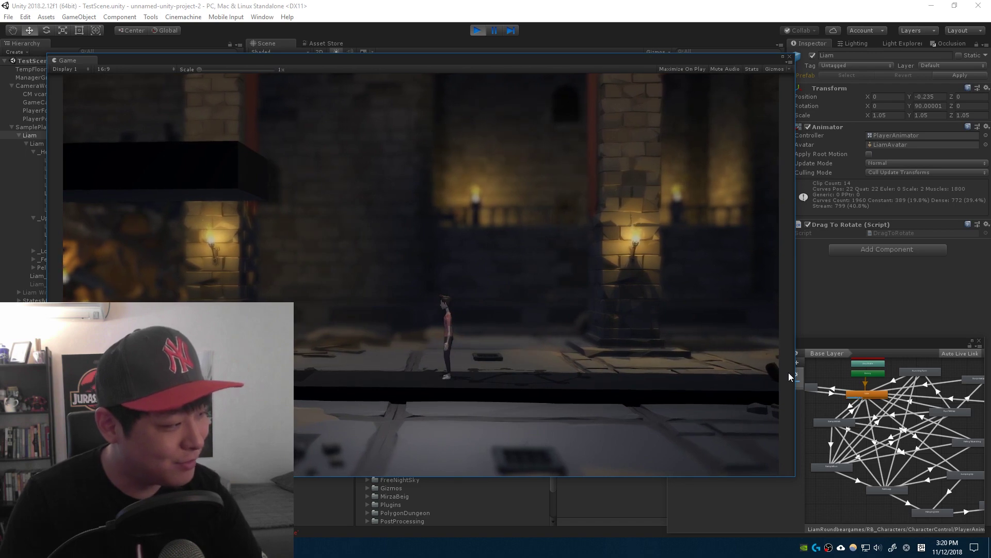
Step: Run the character to the axe enemy's location, back away from its fallen body and return to it
{"action": "key", "text": "d"}
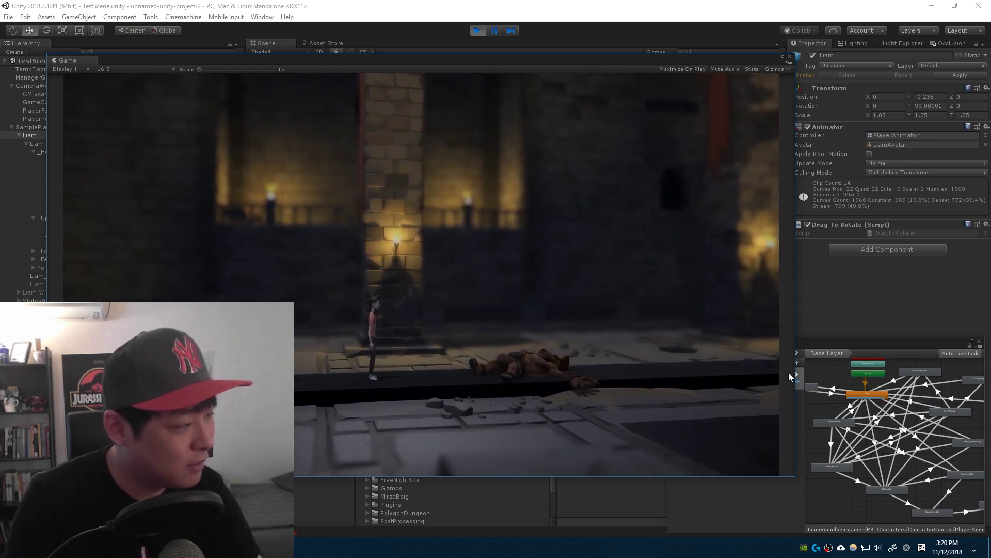
{"action": "key", "text": "a"}
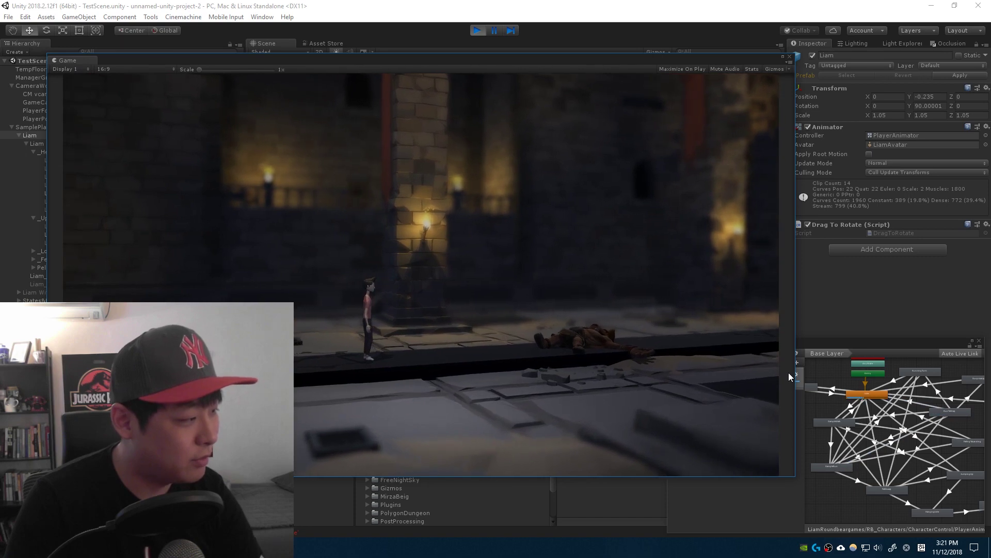
{"action": "key", "text": "d"}
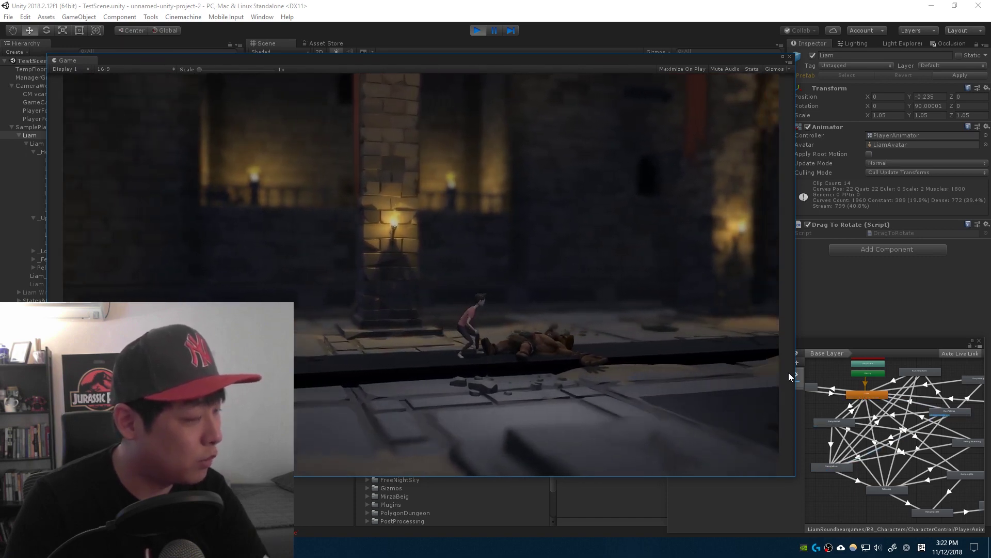